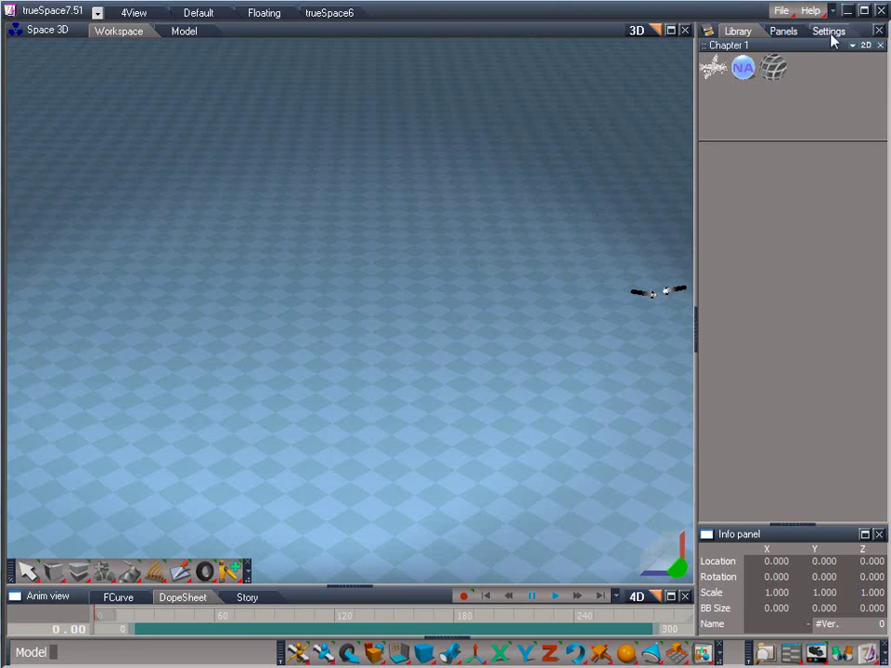
Step: Hide the ground in the 3D workspace by setting its display to None
click(830, 35)
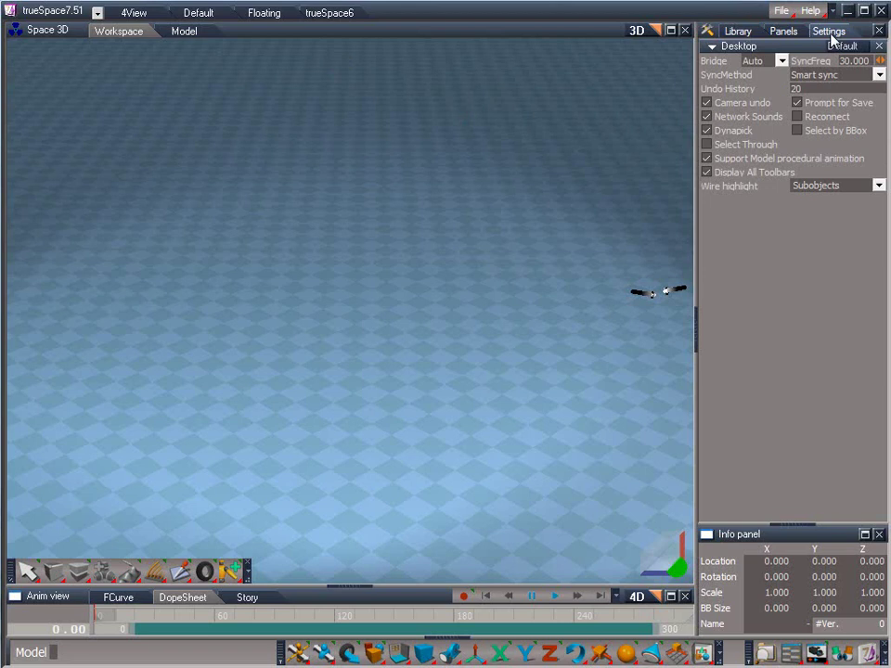
click(570, 35)
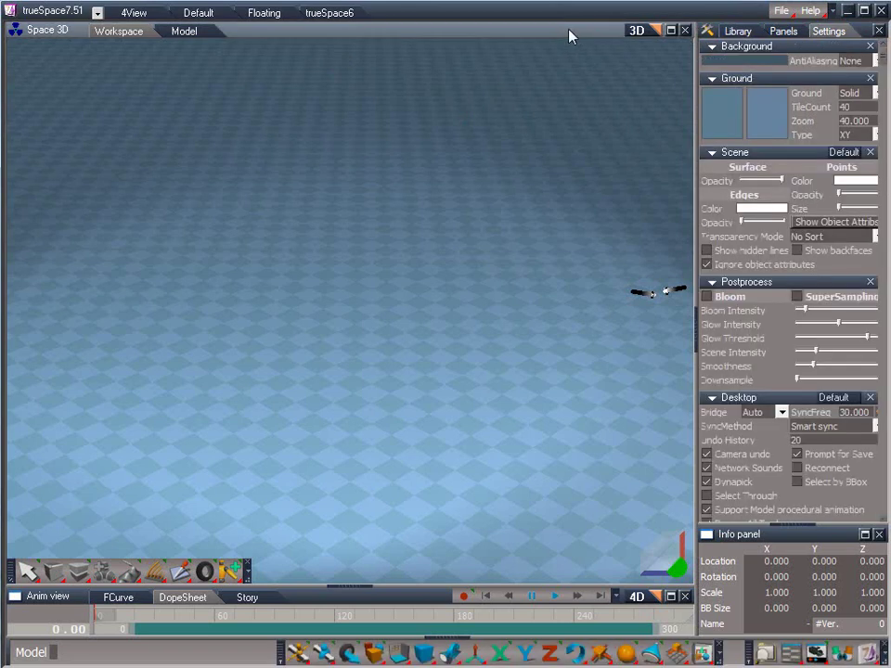
click(872, 93)
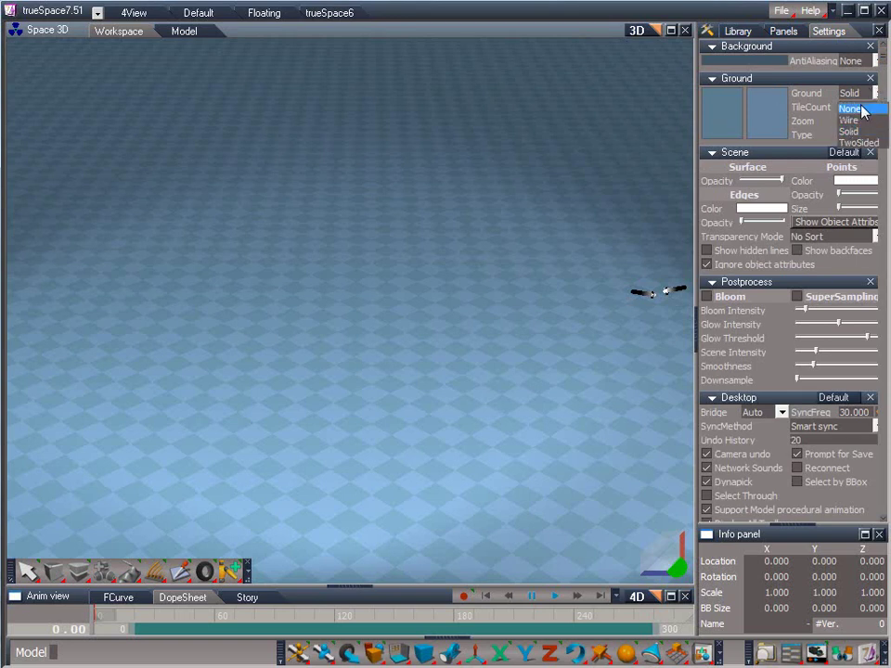
click(861, 109)
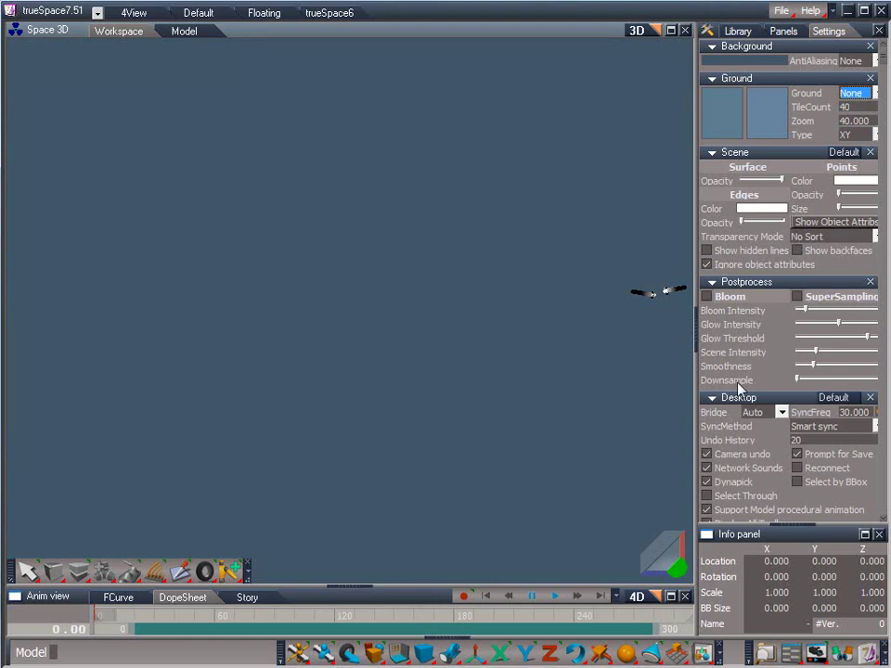
click(708, 455)
click(791, 33)
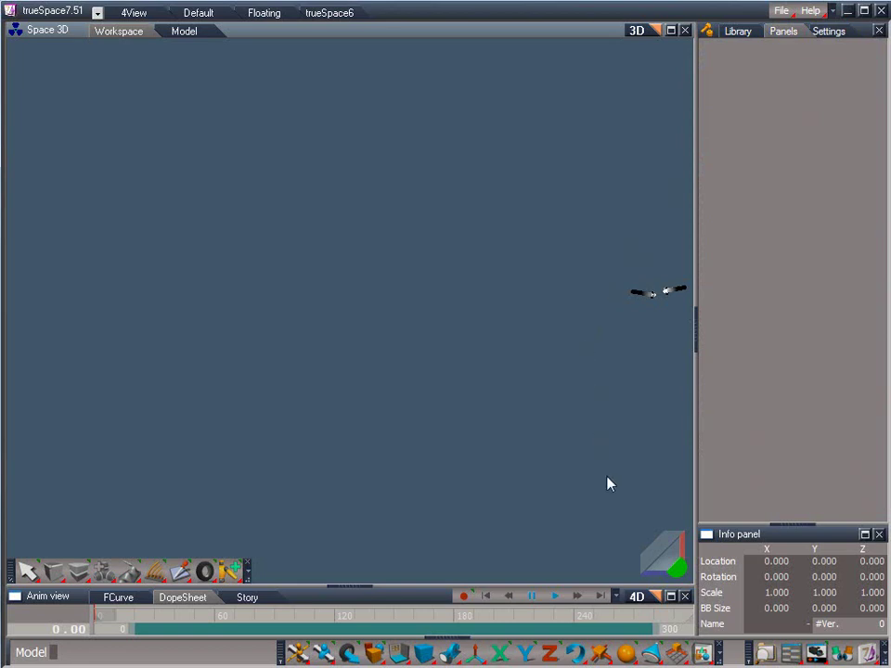
Step: Draw a flat plane about 6.4 by 5.4 units in the middle of the empty workspace
click(626, 655)
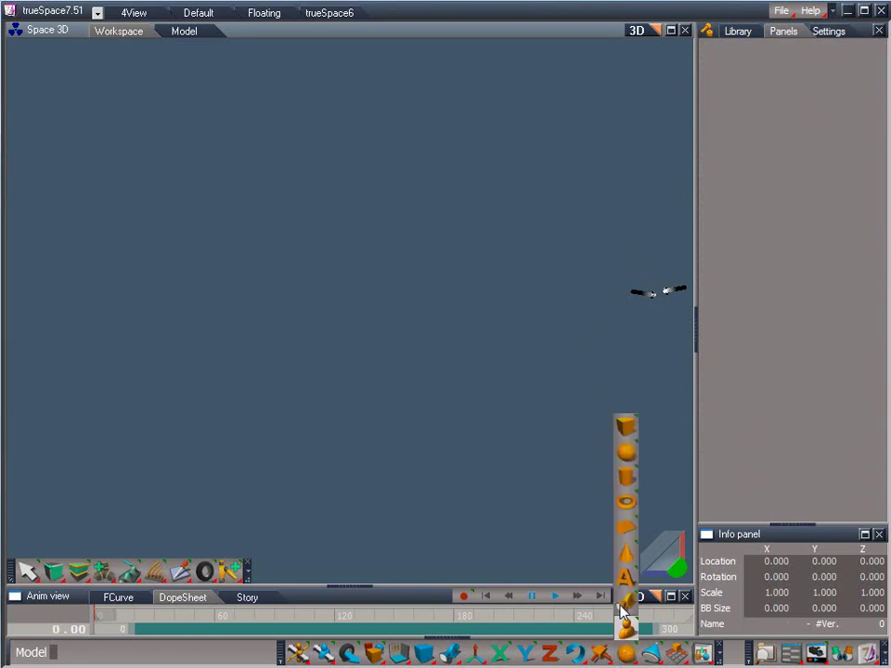
click(627, 530)
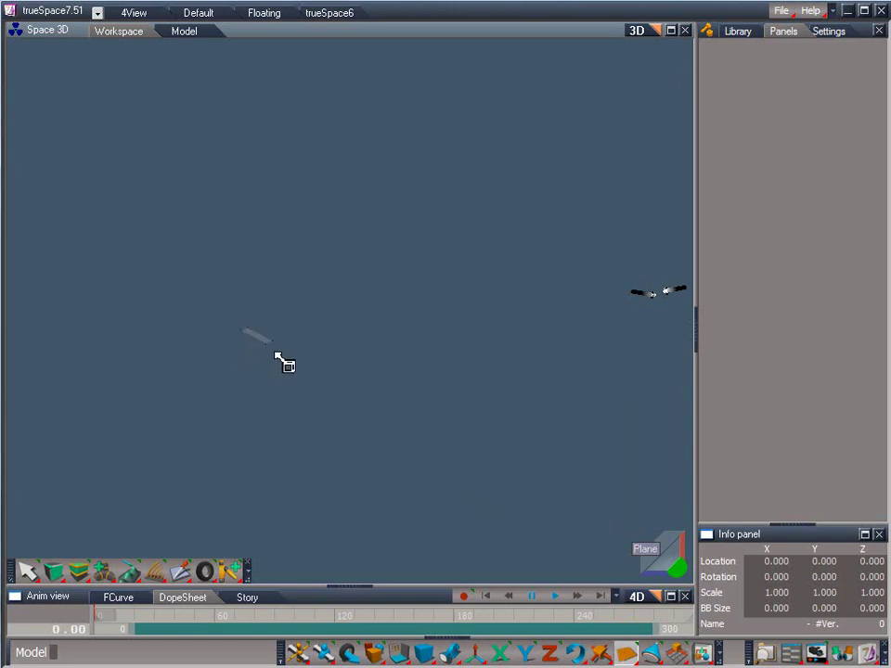
drag(275, 354, 541, 320)
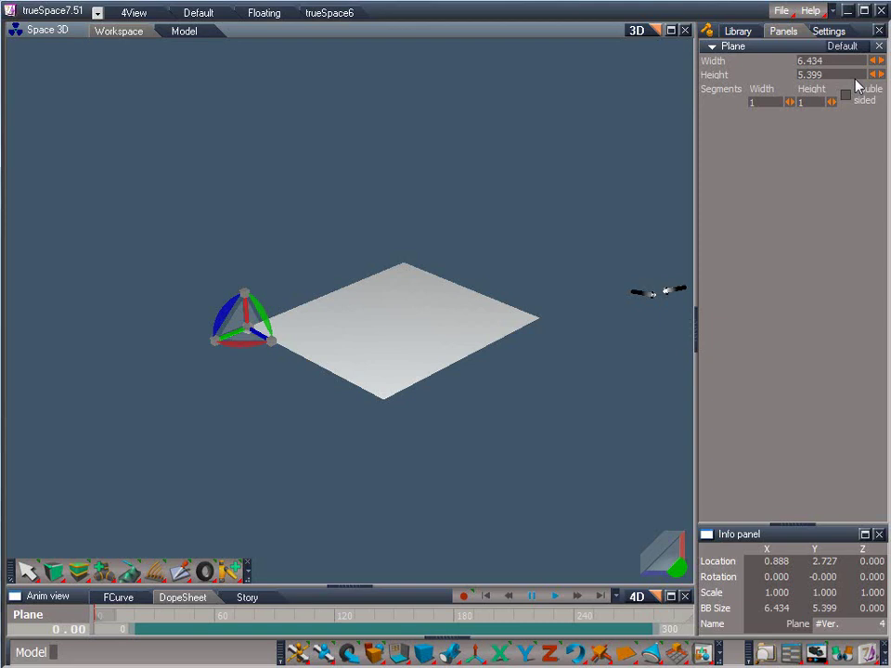
Step: Set the plane's width to 8 and height to 6, and make it double-sided
click(831, 61)
key(BackSpace)
key(BackSpace)
key(BackSpace)
key(BackSpace)
key(BackSpace)
text(8)
key(Return)
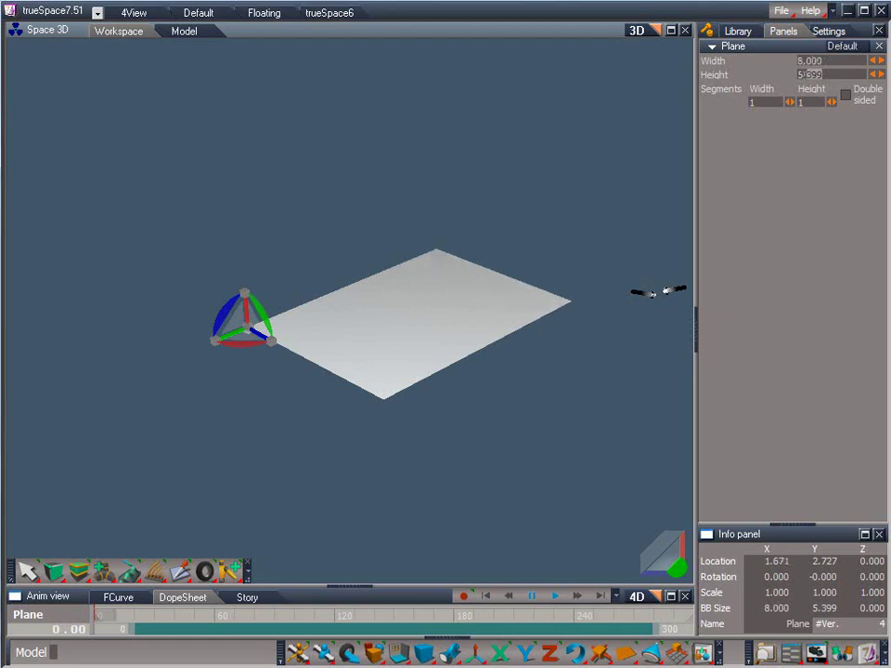
text(6.0)
key(Return)
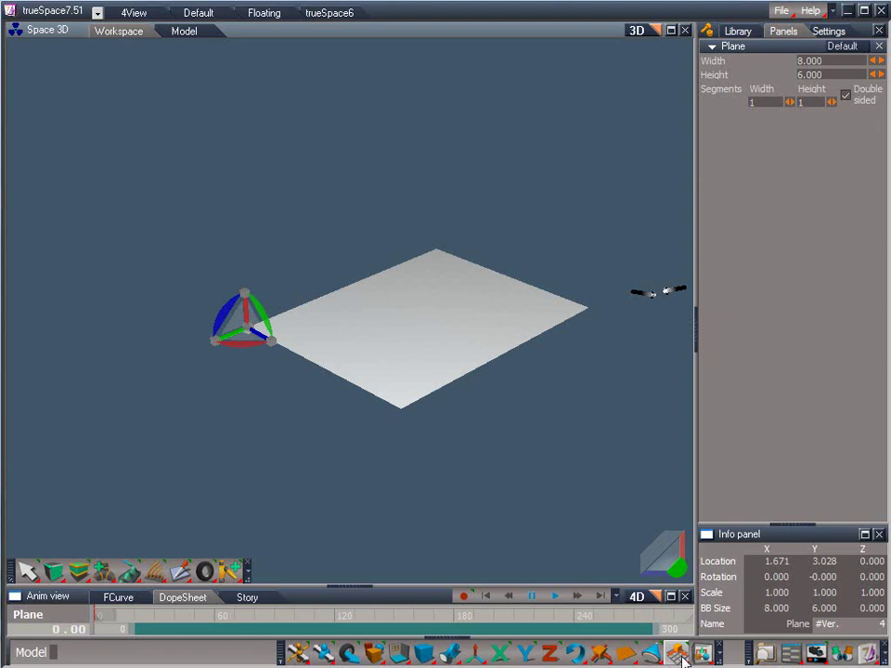
Step: Enable grid snapping and rotate the plane -90 degrees about X so that it stands upright
click(678, 654)
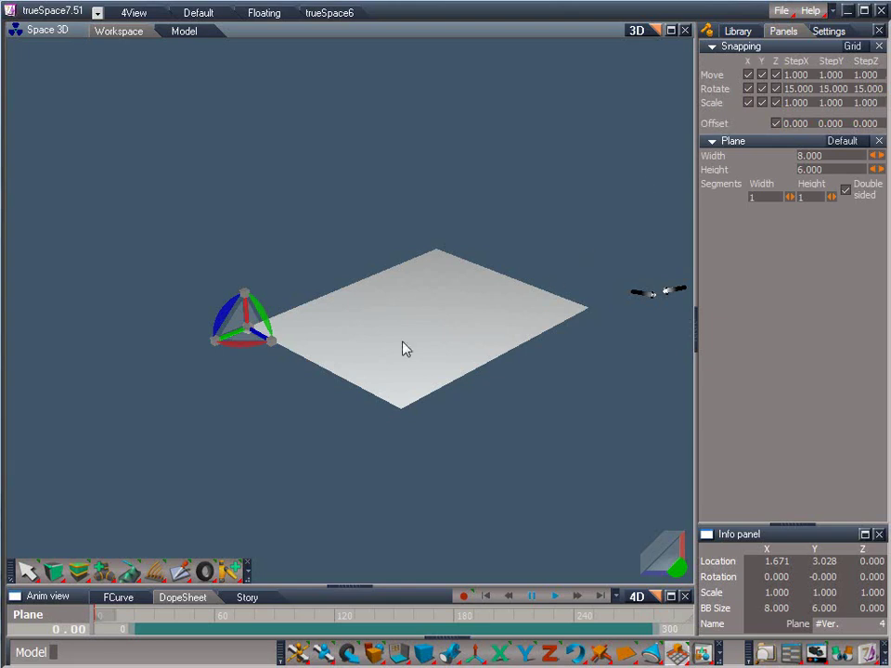
drag(269, 328, 206, 35)
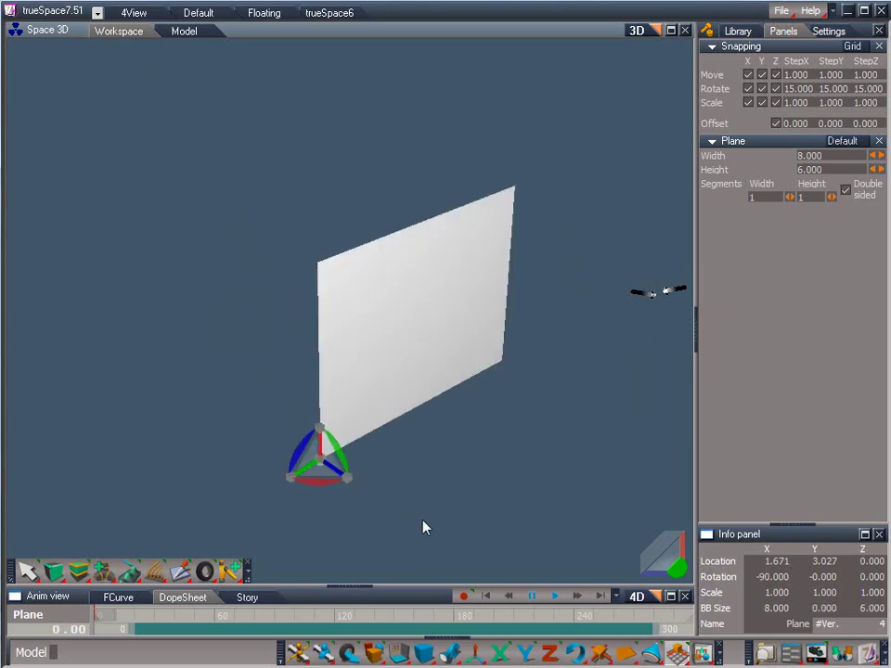
Step: Change the lower animation view to the 2D node view and enlarge it to show all scene nodes
click(636, 598)
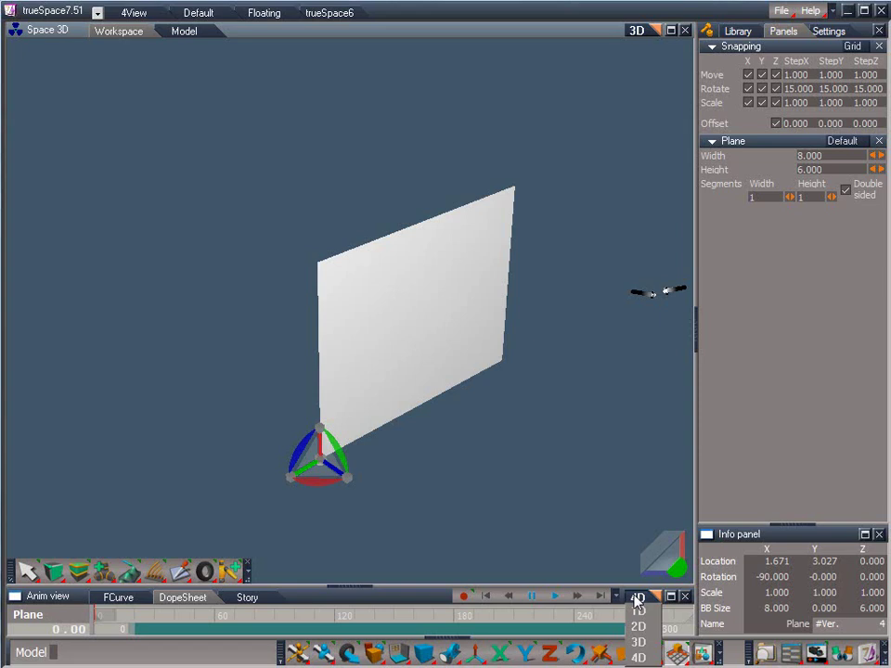
click(639, 627)
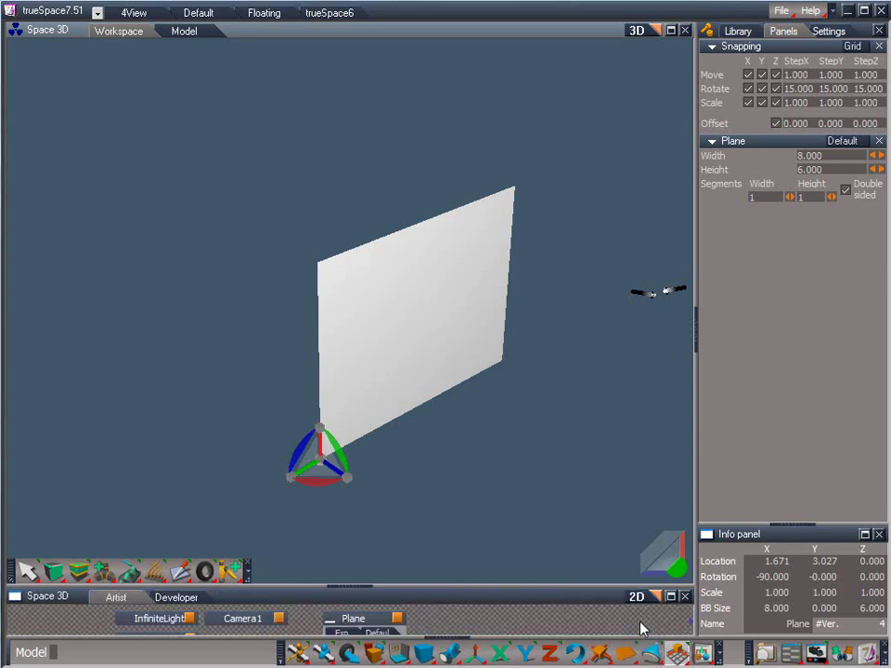
drag(378, 591, 377, 508)
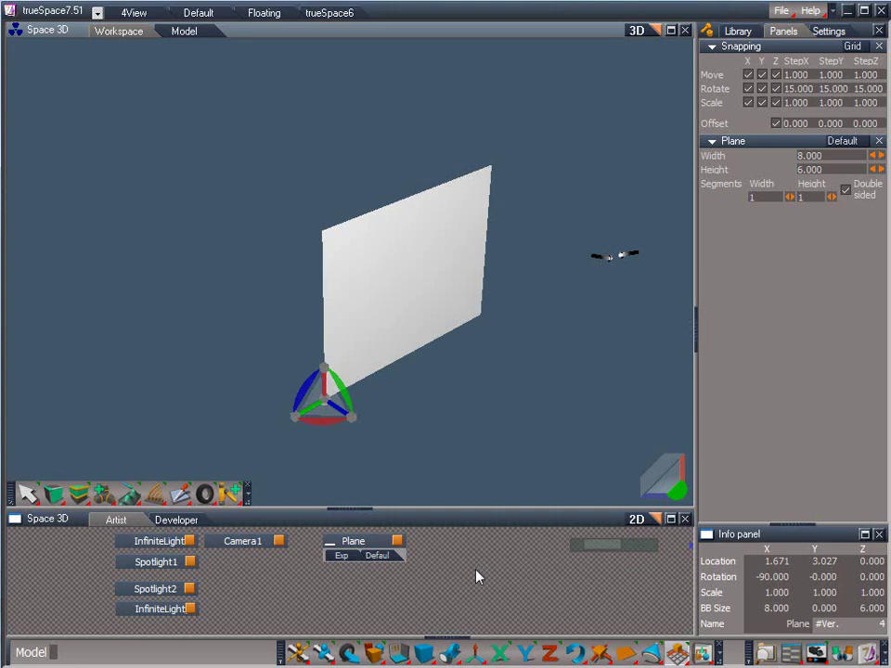
Step: Add the Viperfish_concept800x600 image from the Chapter 1 library to the node view and place it beside the Plane node
click(730, 32)
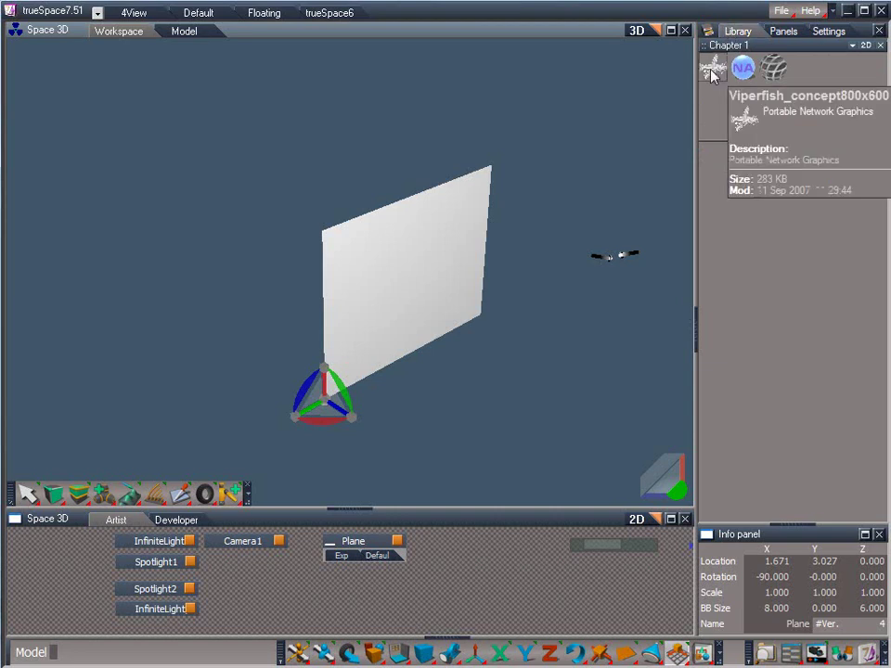
click(712, 70)
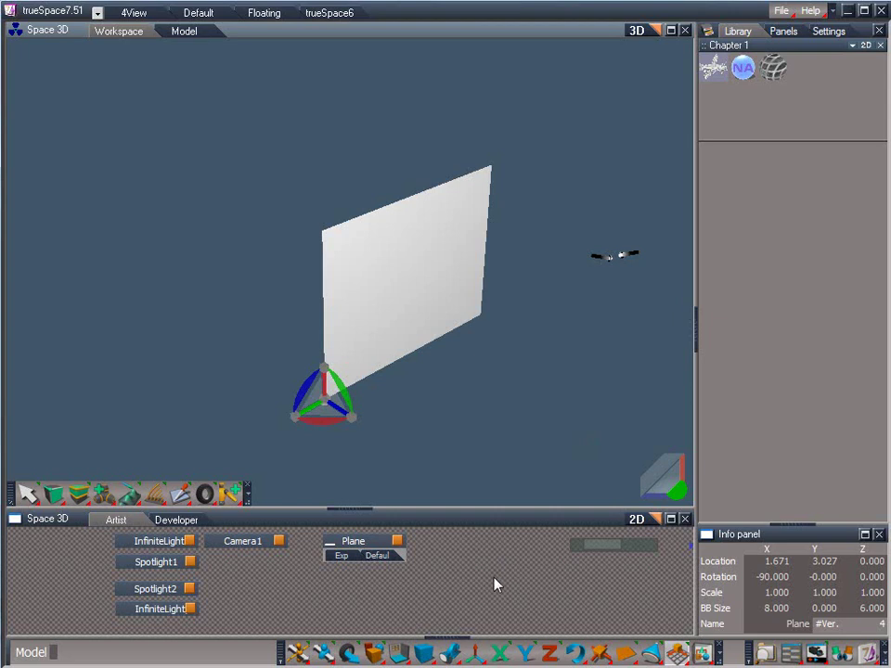
drag(494, 584, 495, 585)
mouse_move(529, 588)
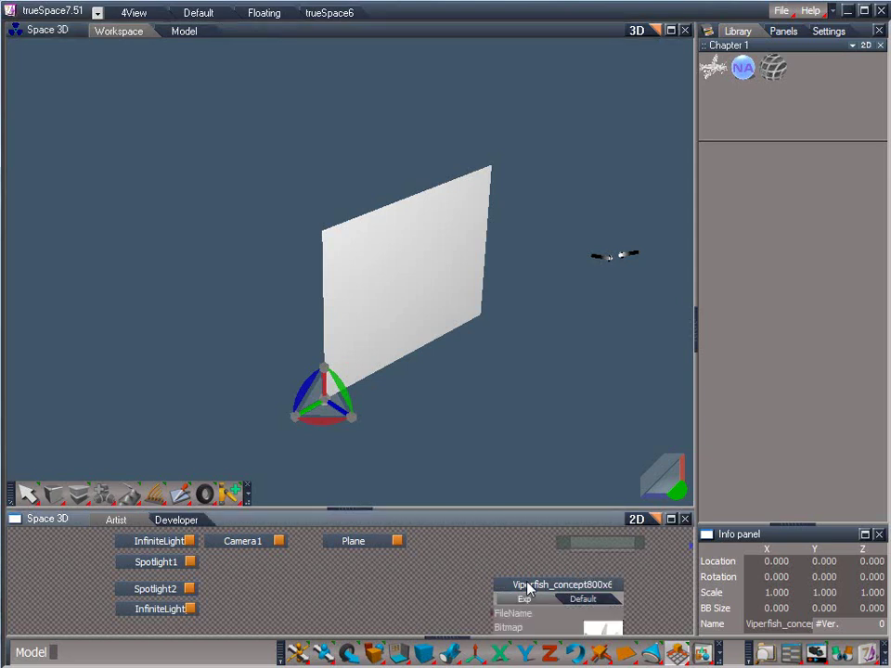
drag(529, 586, 464, 550)
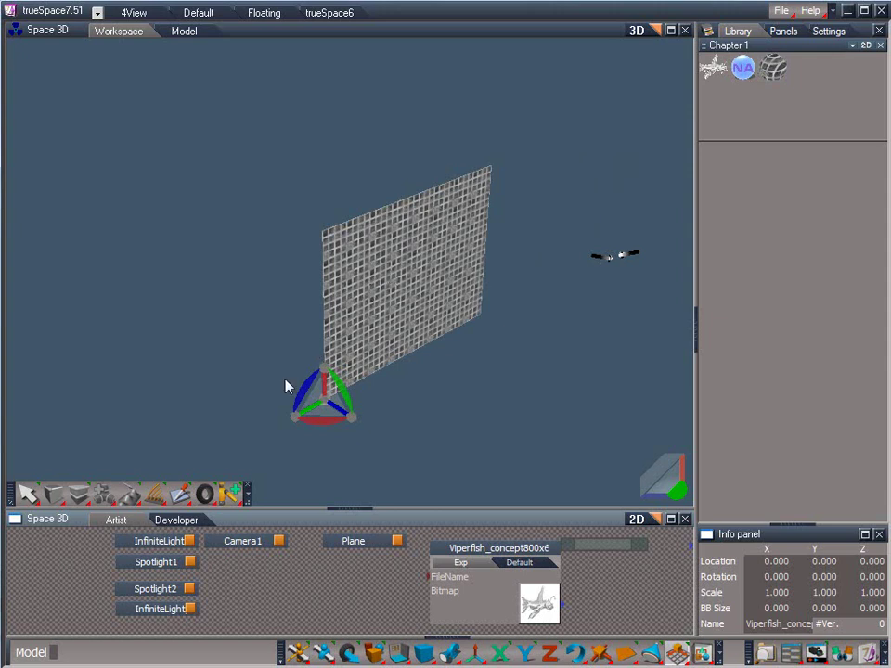
Step: Inspect the plane's ConstantTexture material and replace its grid texture with the Viperfish_concept800x600 bitmap
click(179, 496)
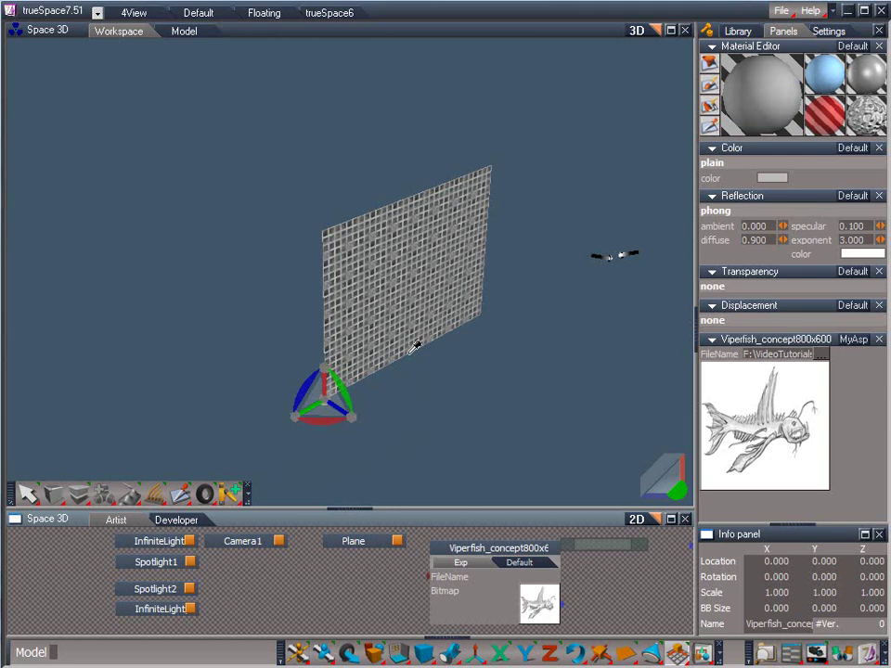
click(404, 286)
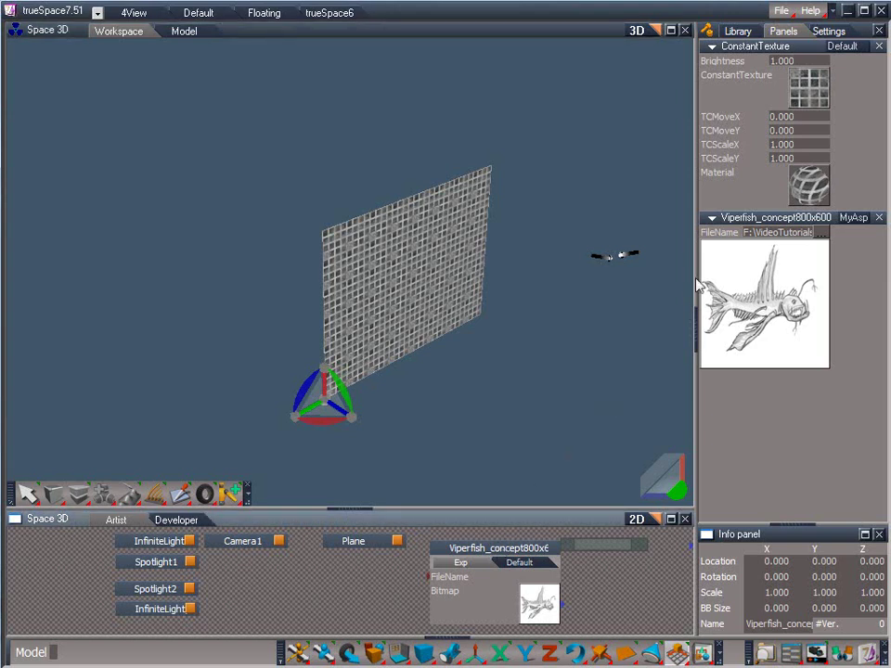
click(811, 92)
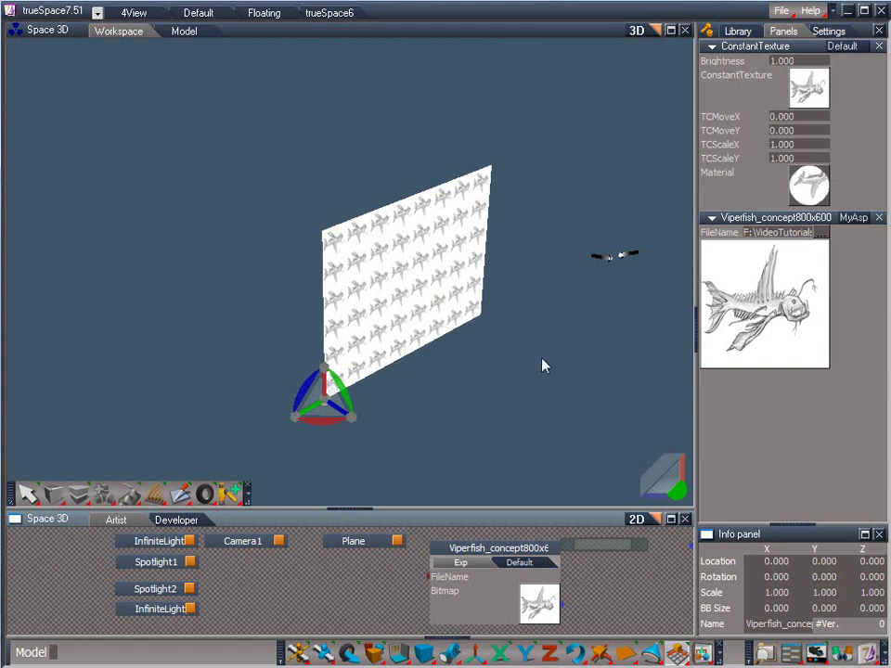
Step: Select the plane and apply a planar UV projection so the fish sketch covers it once
click(372, 547)
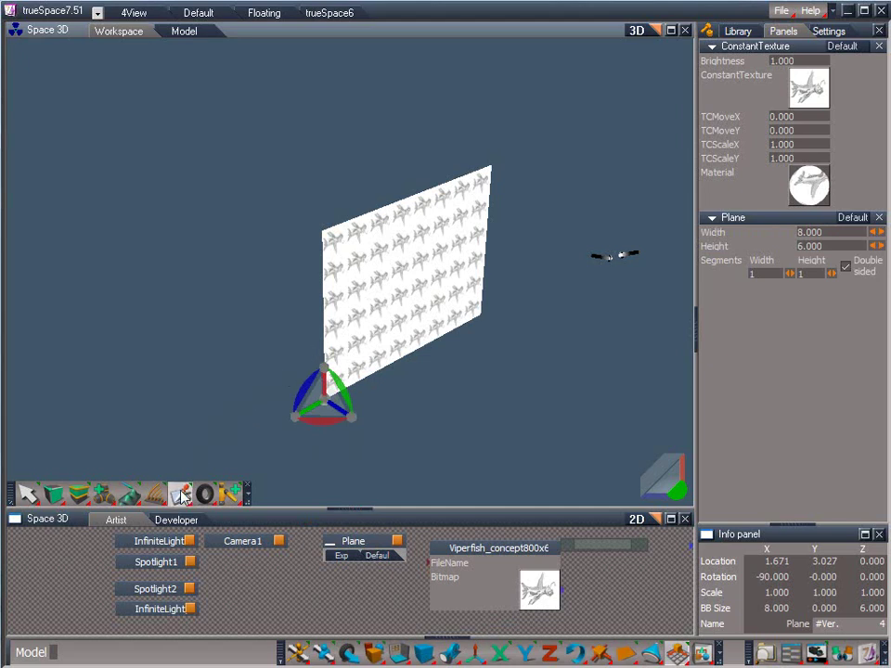
mouse_move(181, 494)
mouse_move(180, 444)
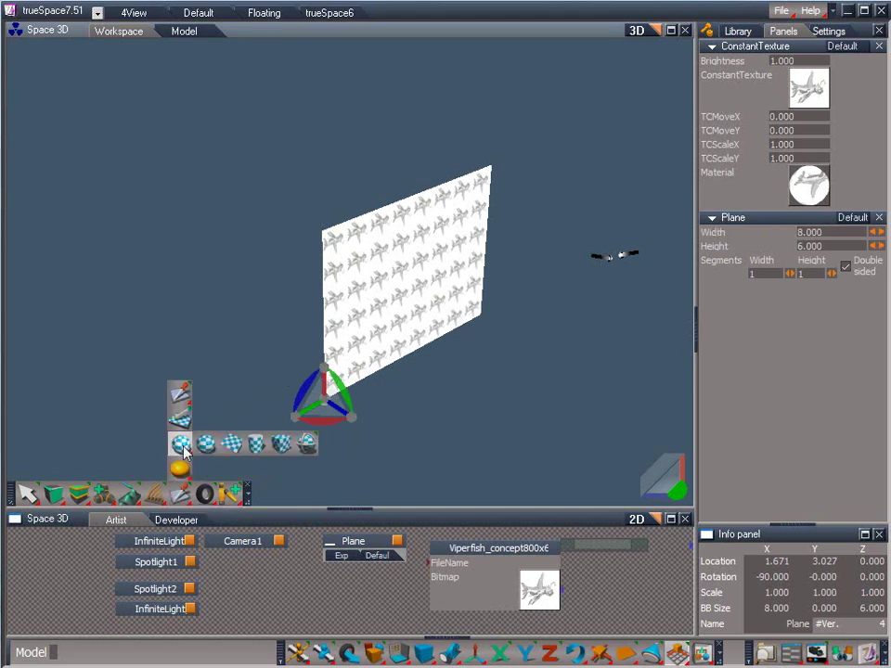
click(232, 444)
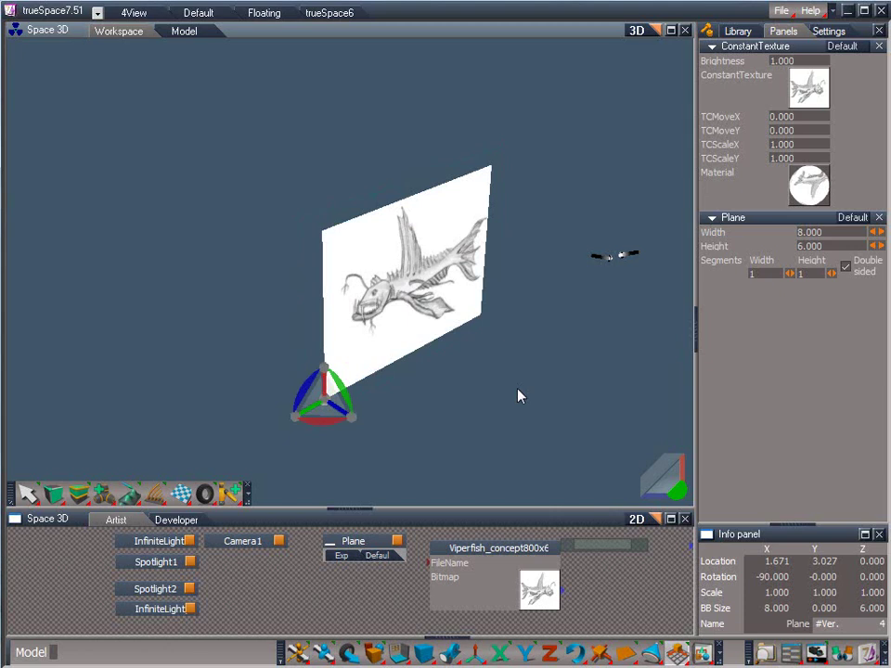
click(810, 232)
text(15)
key(Return)
click(810, 246)
text(18)
key(Return)
click(844, 267)
click(830, 232)
text(8)
key(Return)
Step: Switch to the Model view and set the texture resolution for Workspace to 1024x1024 in the display options
click(197, 35)
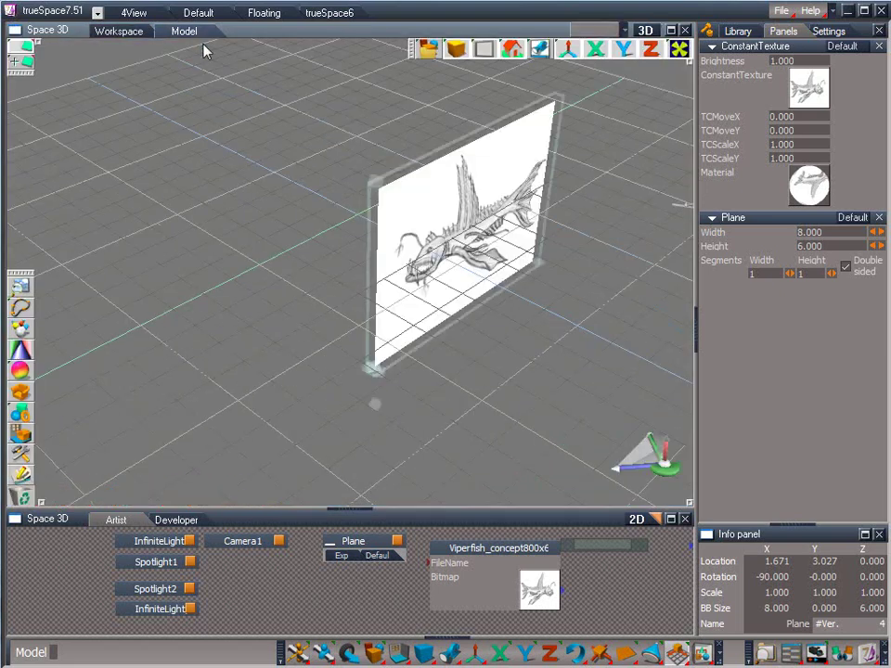
click(598, 30)
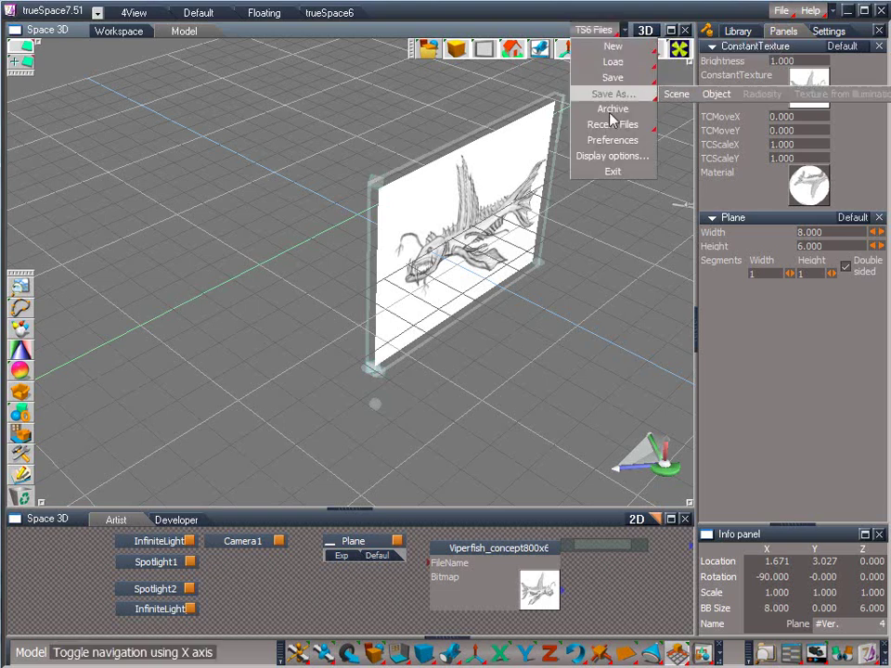
click(620, 160)
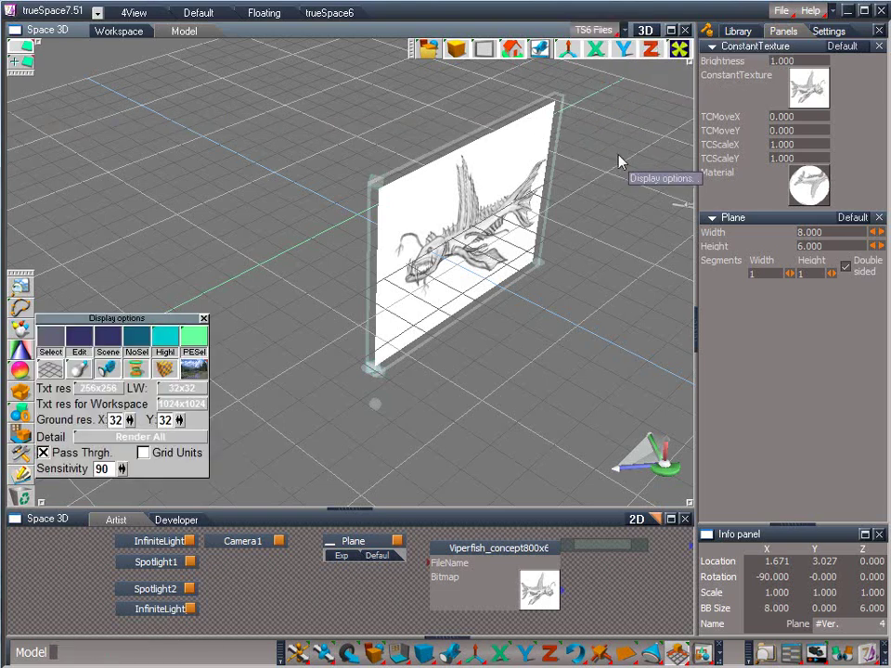
click(183, 405)
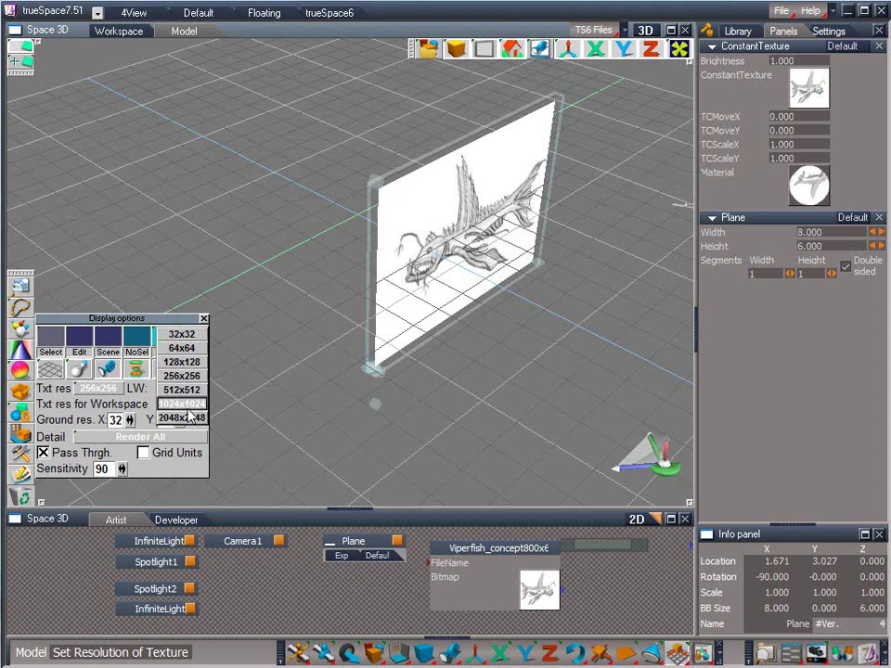
click(186, 405)
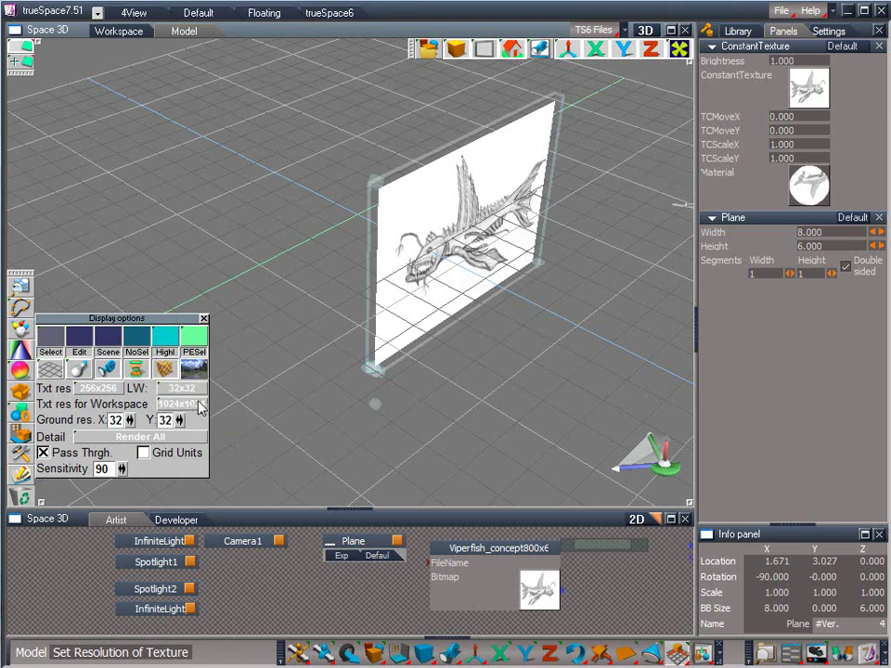
click(204, 318)
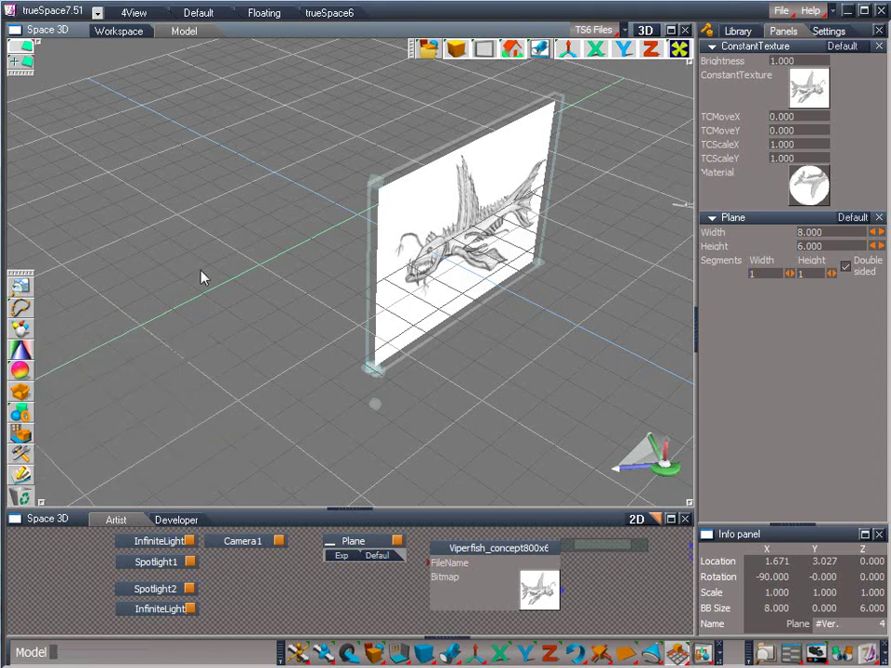
Step: Return to the Workspace view and save the setup into the Chapter 1 library as a Scene (.RsScn)
click(133, 33)
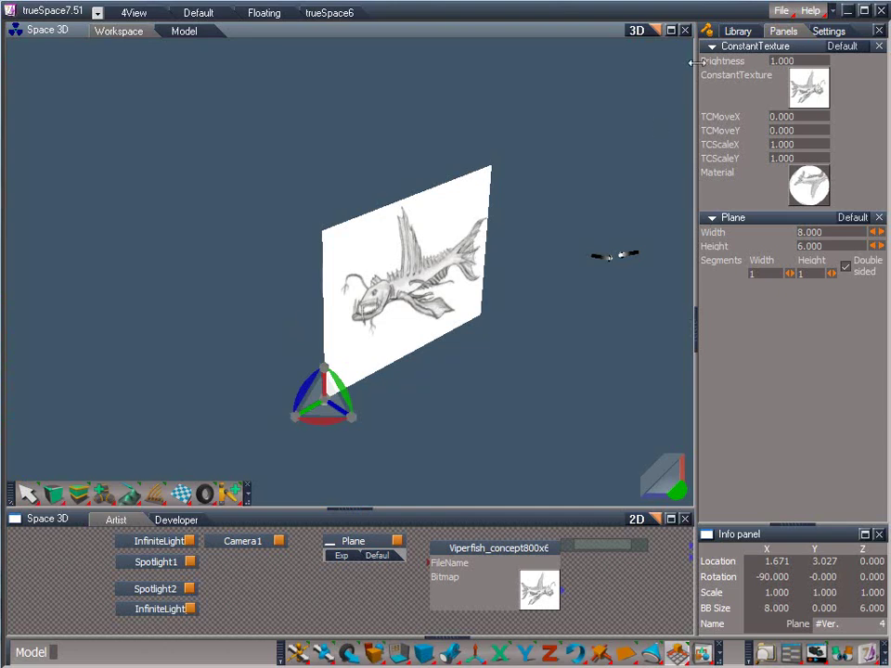
click(737, 30)
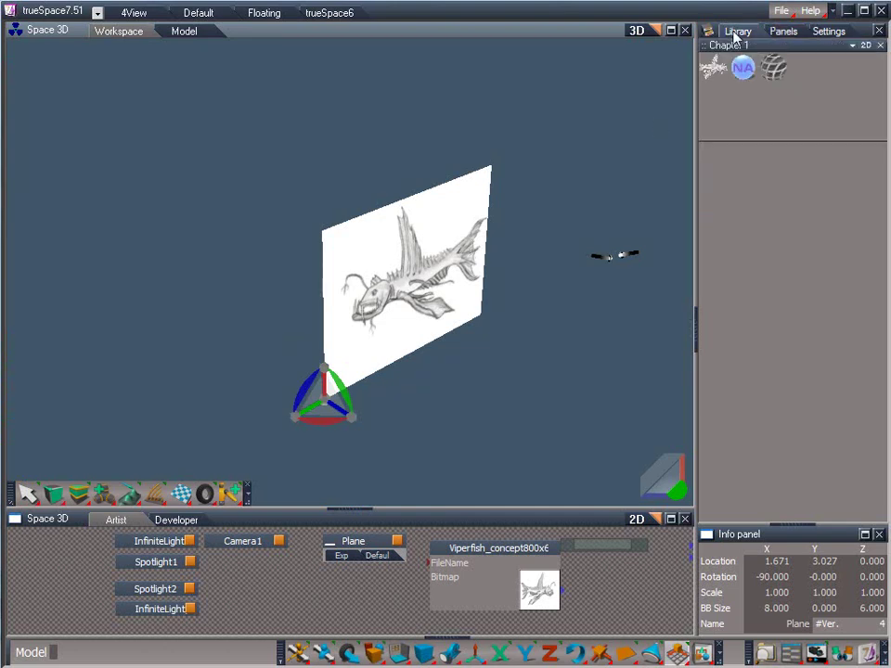
right_click(810, 81)
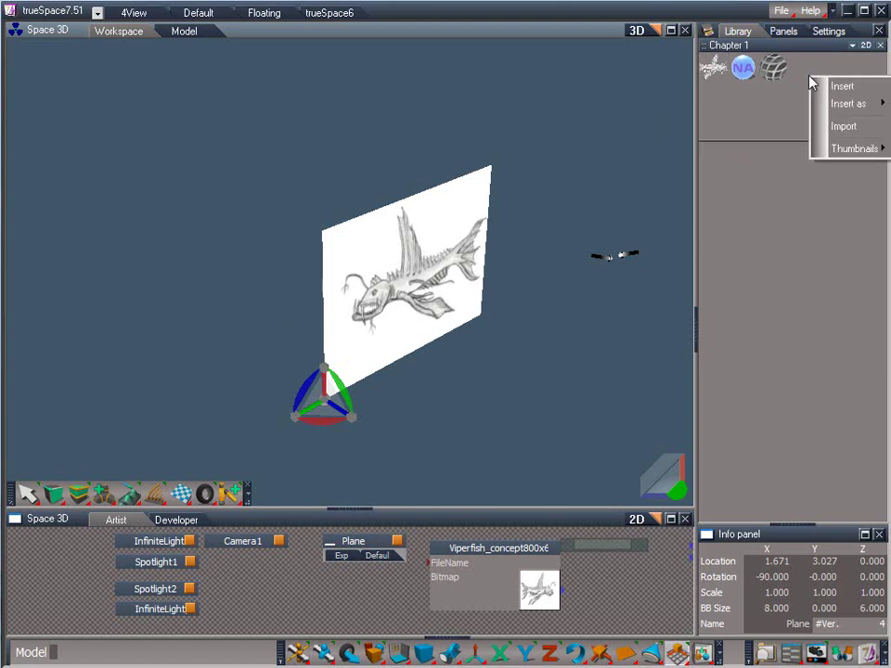
mouse_move(812, 111)
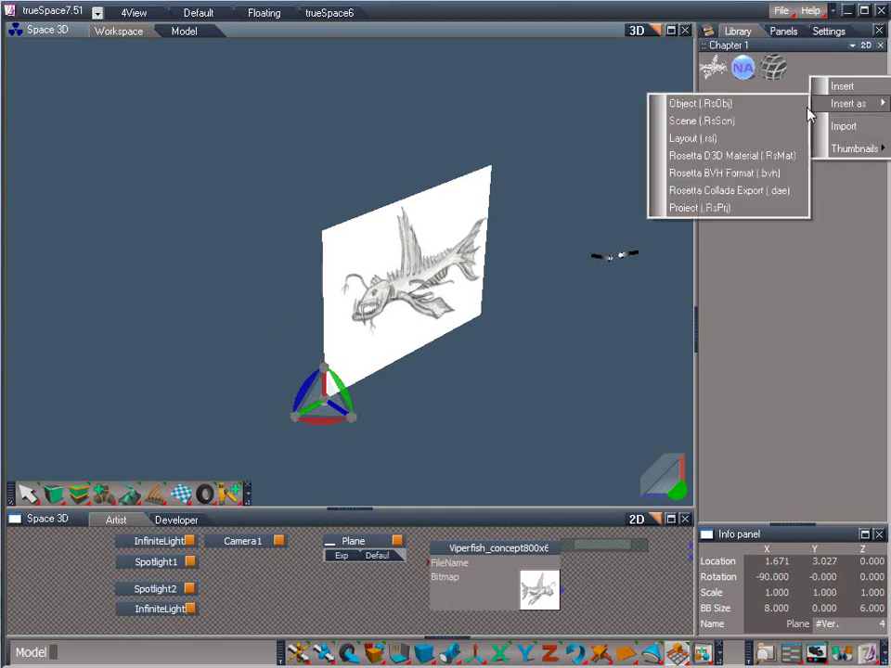
click(779, 122)
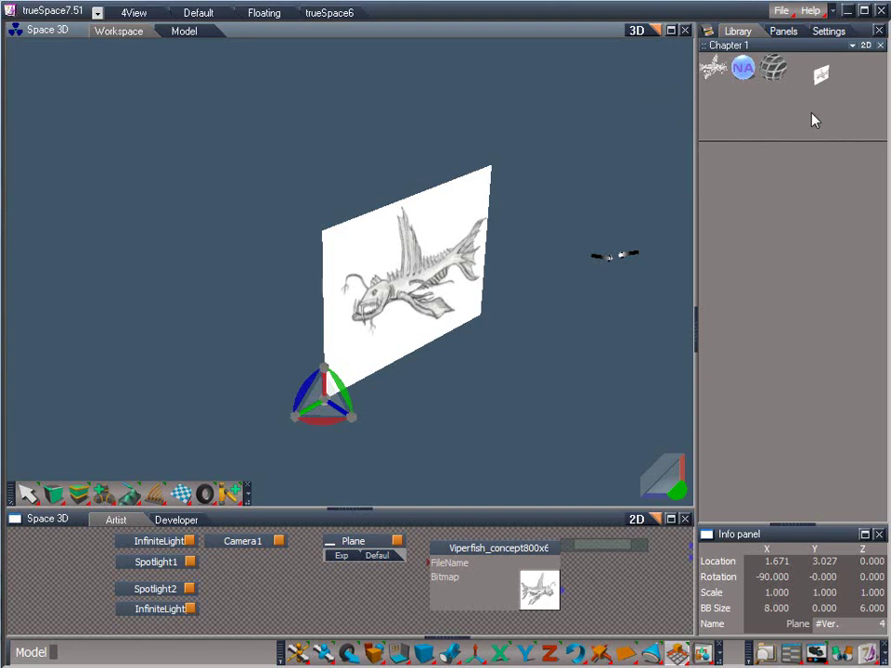